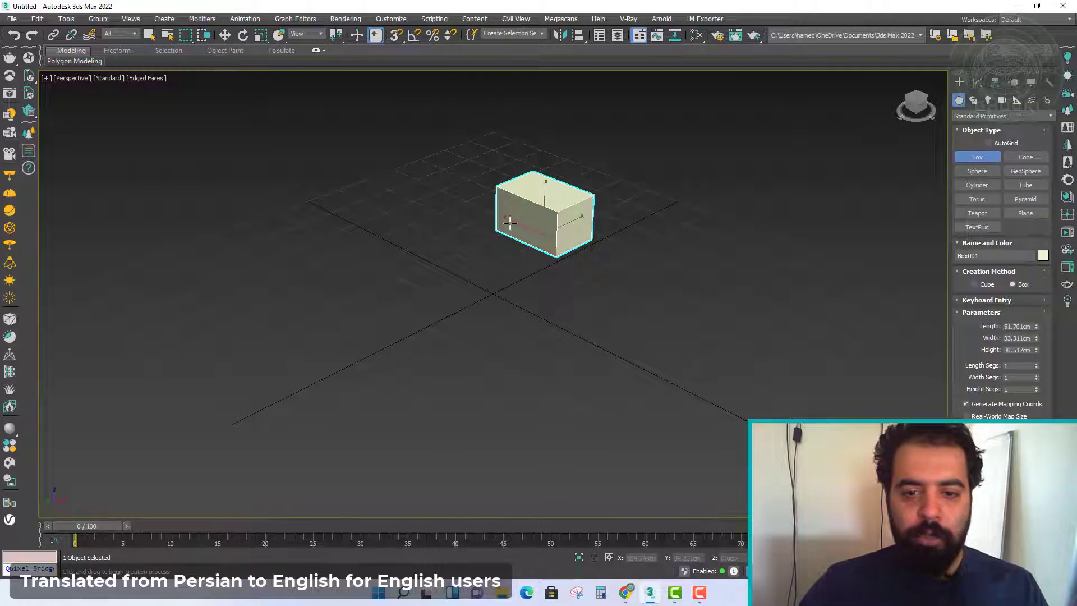
Step: Add a long box and, in front of the first box, another about 54 × 61 × 25 cm
click(510, 224)
drag(412, 230, 287, 336)
click(268, 301)
drag(499, 260, 490, 324)
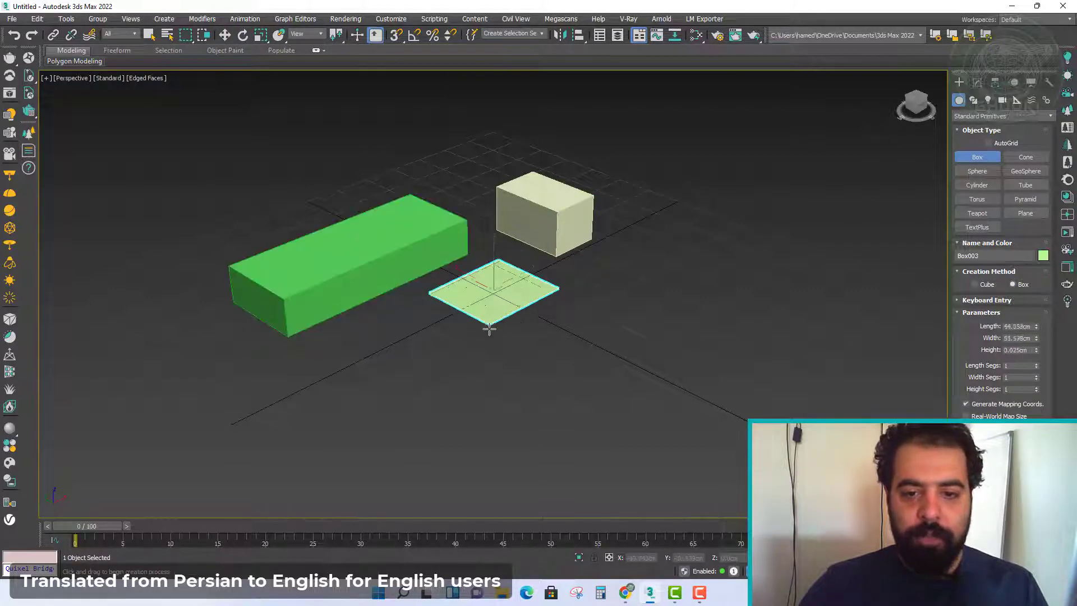
click(507, 287)
Step: Convert the light green box in front to an Editable Poly and start polygon-level editing
key(w)
click(365, 252)
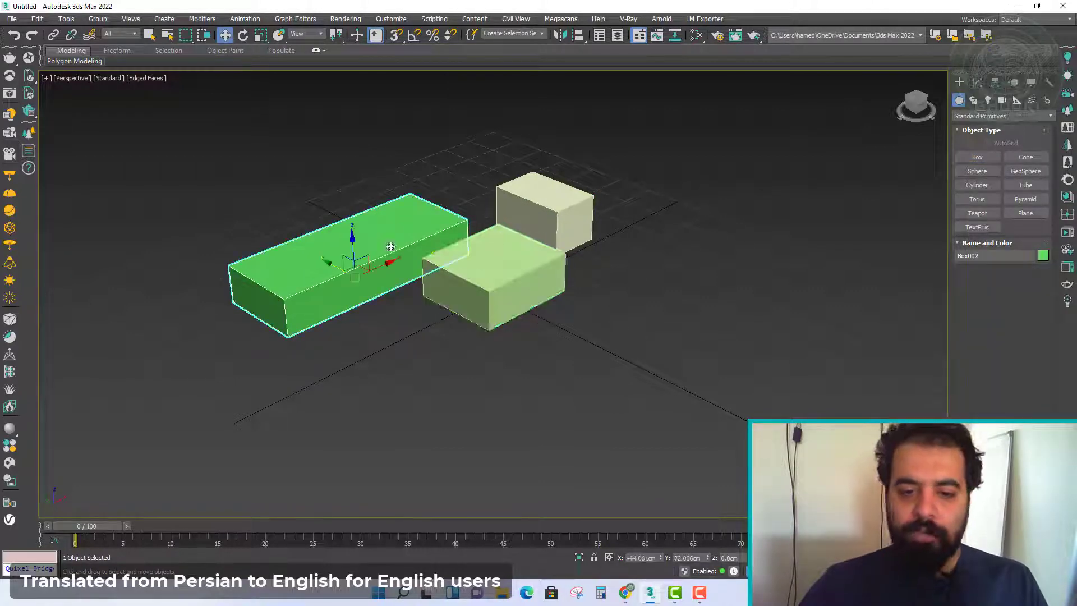
click(497, 263)
right_click(488, 246)
mouse_move(575, 363)
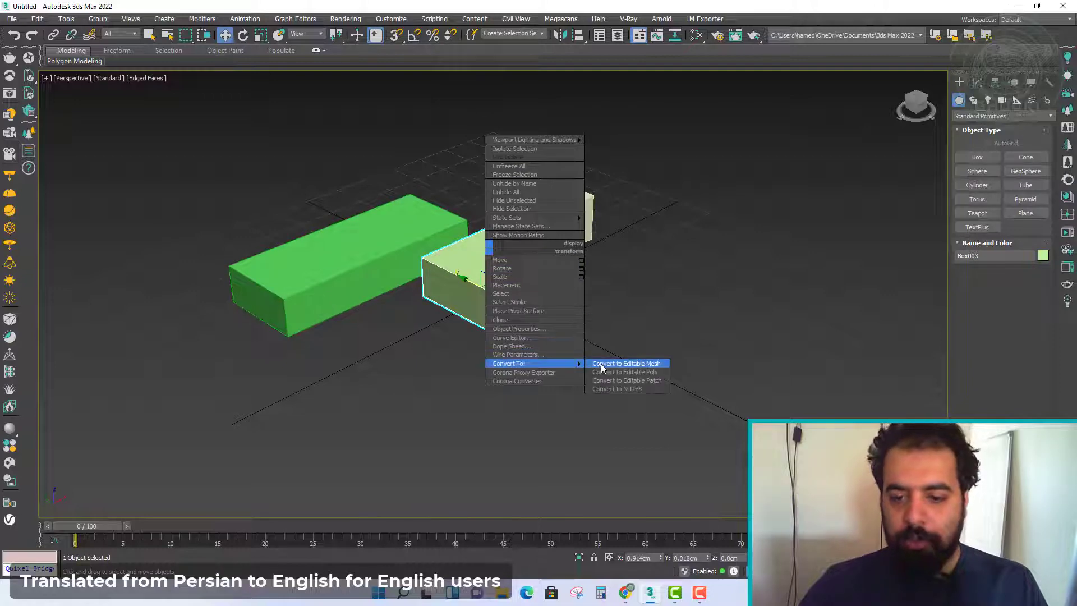
click(617, 372)
click(1013, 246)
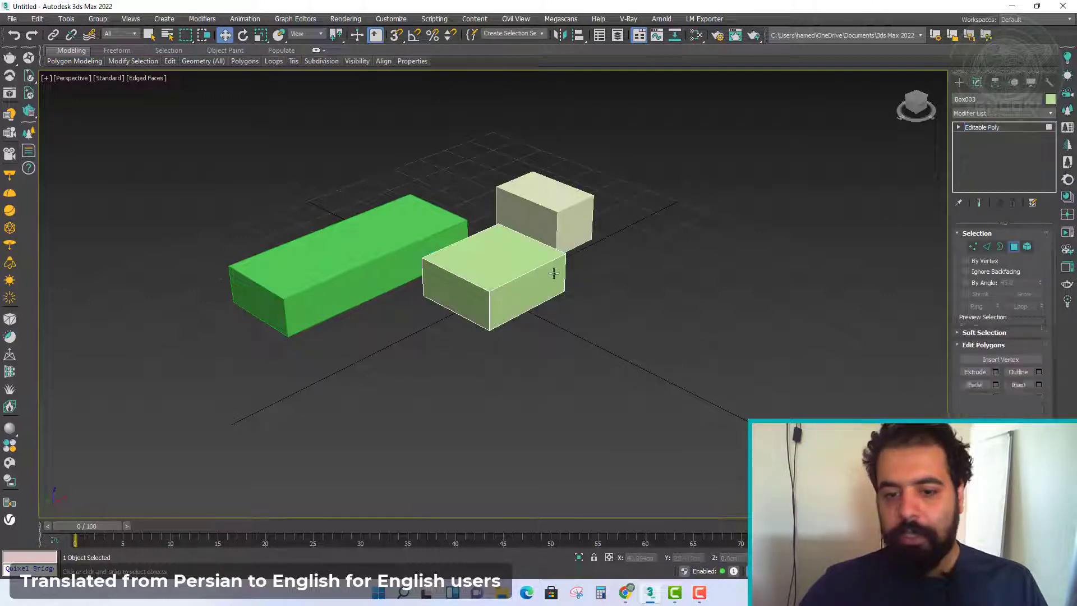
Step: Inset the front box's top polygon by scaling, extrude it upward into a tower, and finish polygon editing
click(502, 250)
key(r)
drag(507, 254, 492, 219)
key(w)
middle_drag(492, 219, 489, 226)
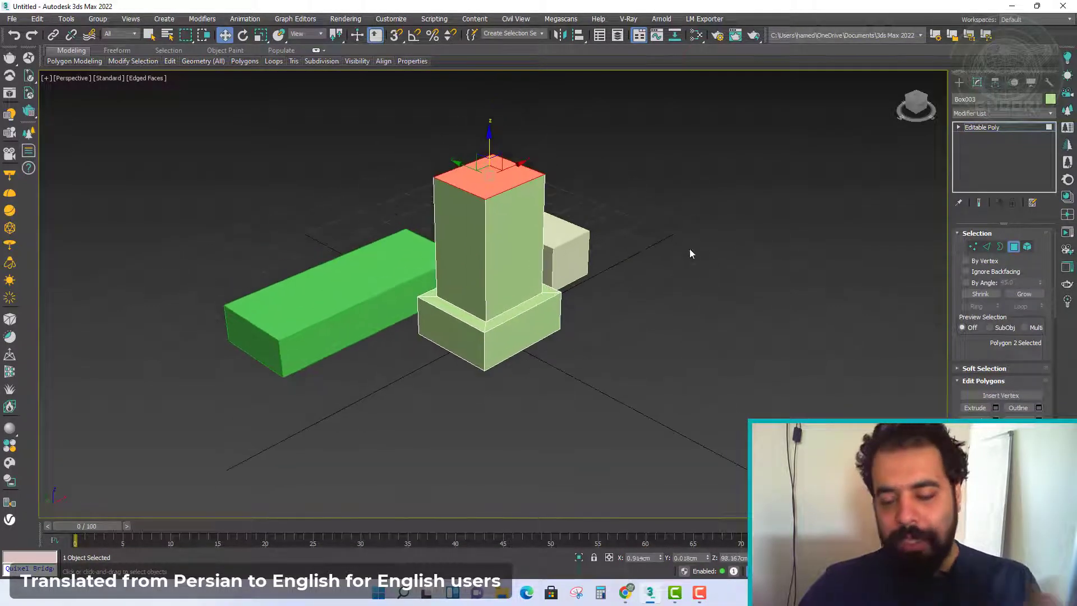
click(1014, 247)
click(802, 341)
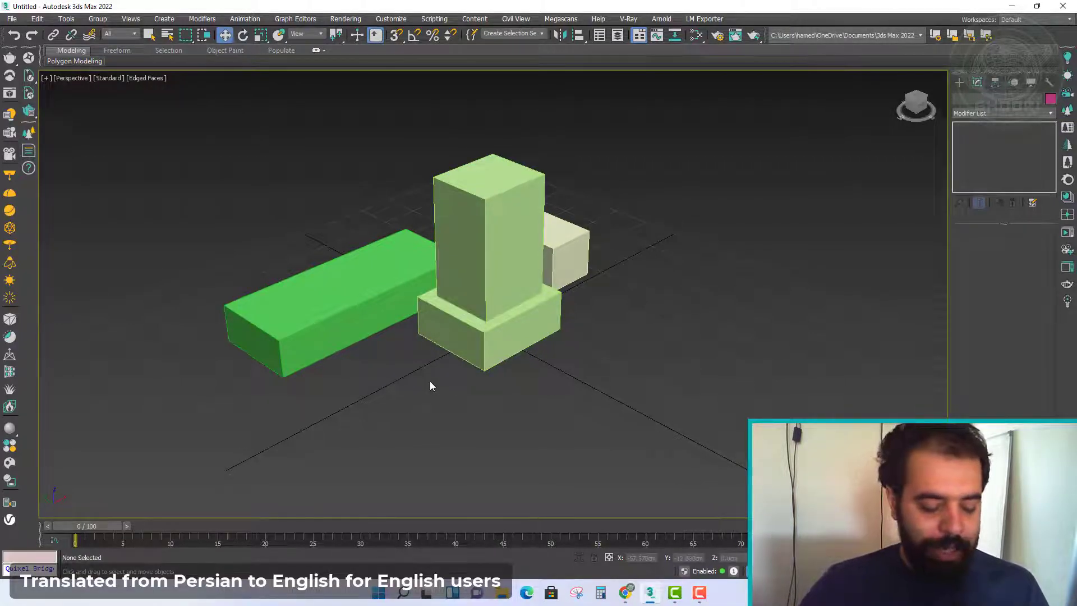
Step: Undo the tower, the inset and the Editable Poly conversion of the front box
key(ctrl+z)
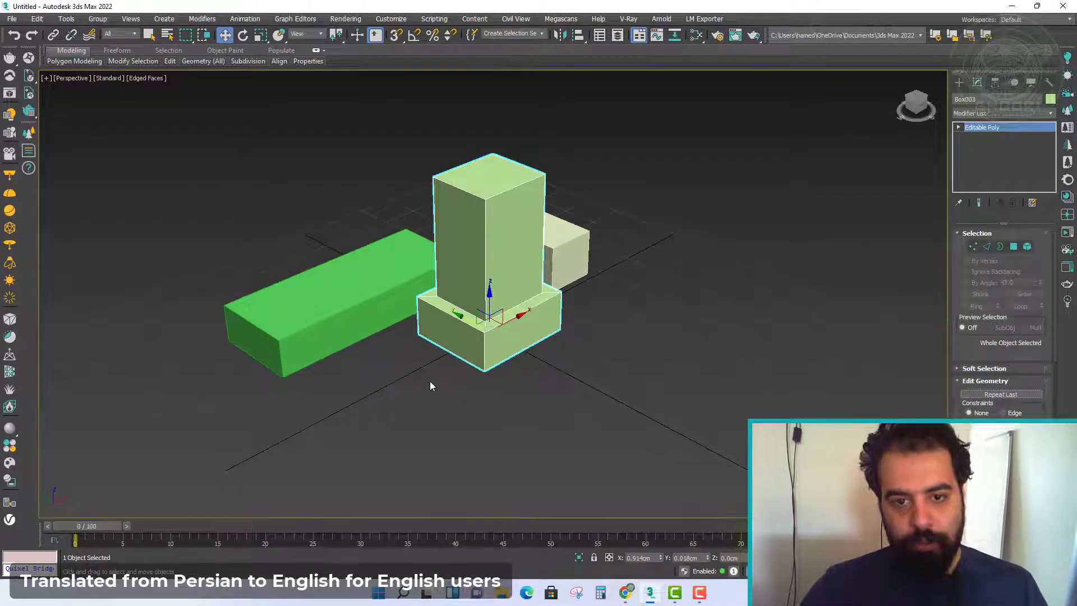
key(ctrl+z)
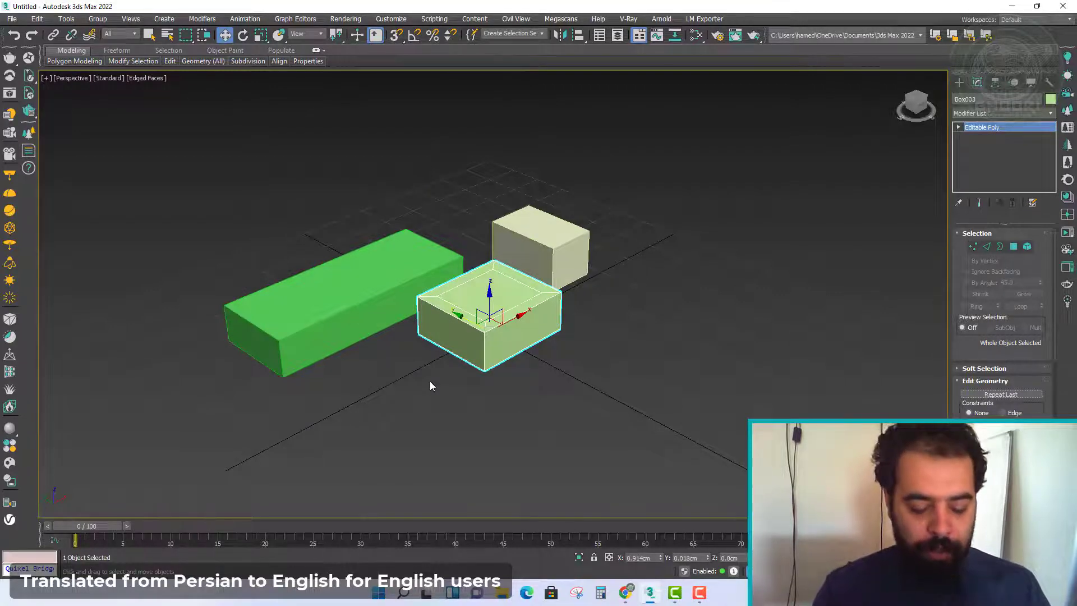
key(ctrl+z)
key(ctrl+z)
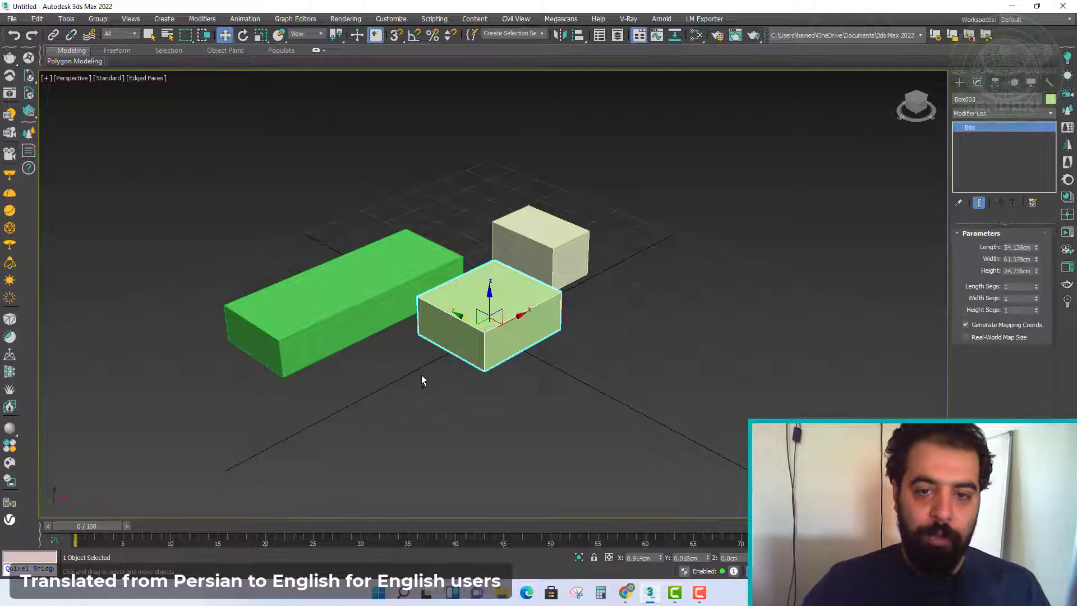
Step: Check the Scene Undo levels in the general preferences and close them without changes
click(391, 19)
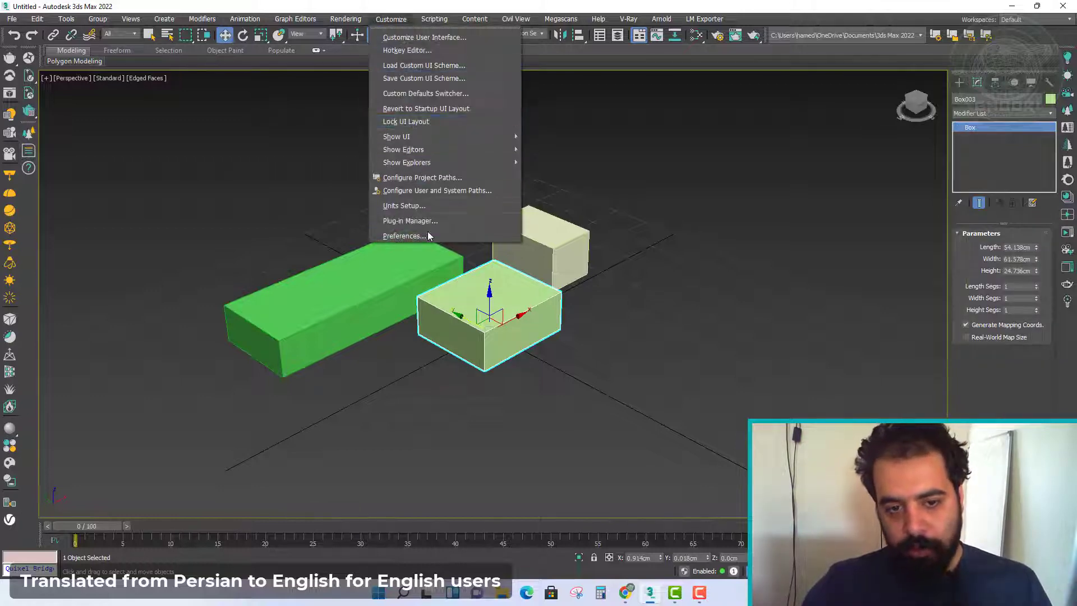
click(431, 235)
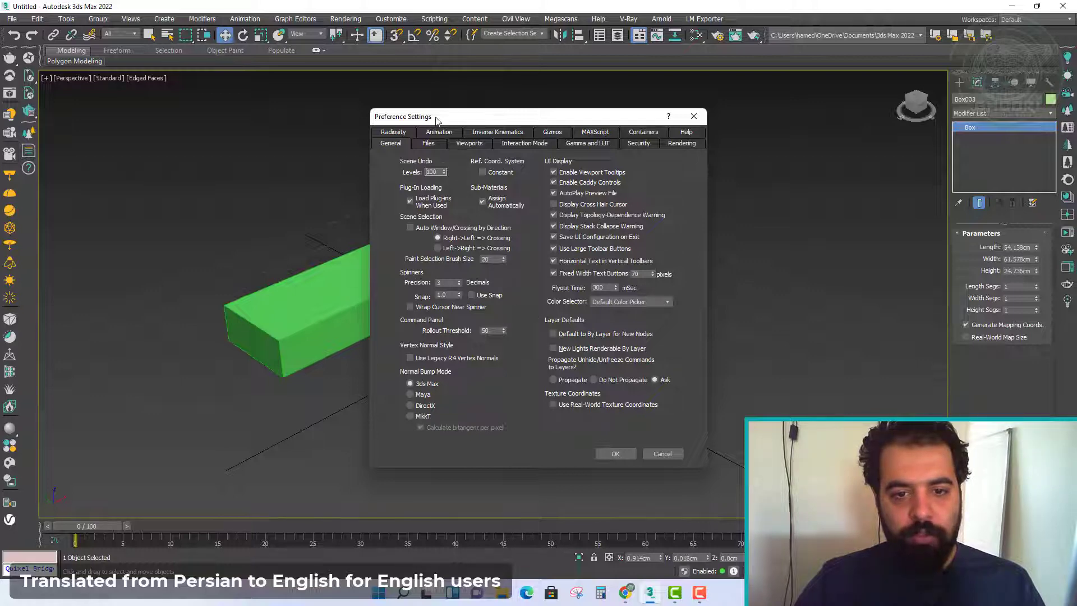
drag(439, 118, 497, 113)
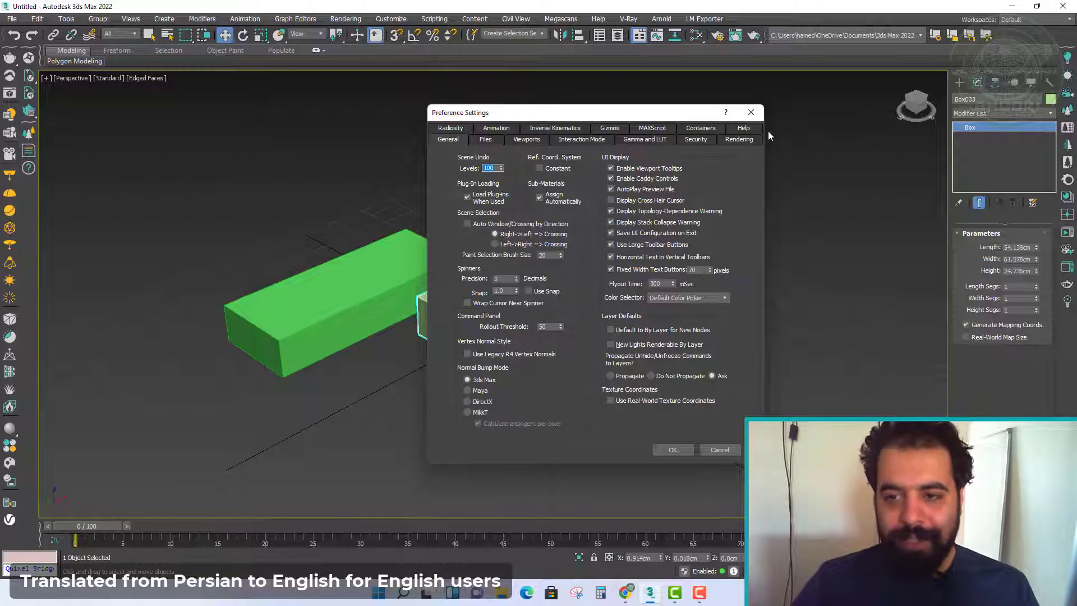
click(752, 114)
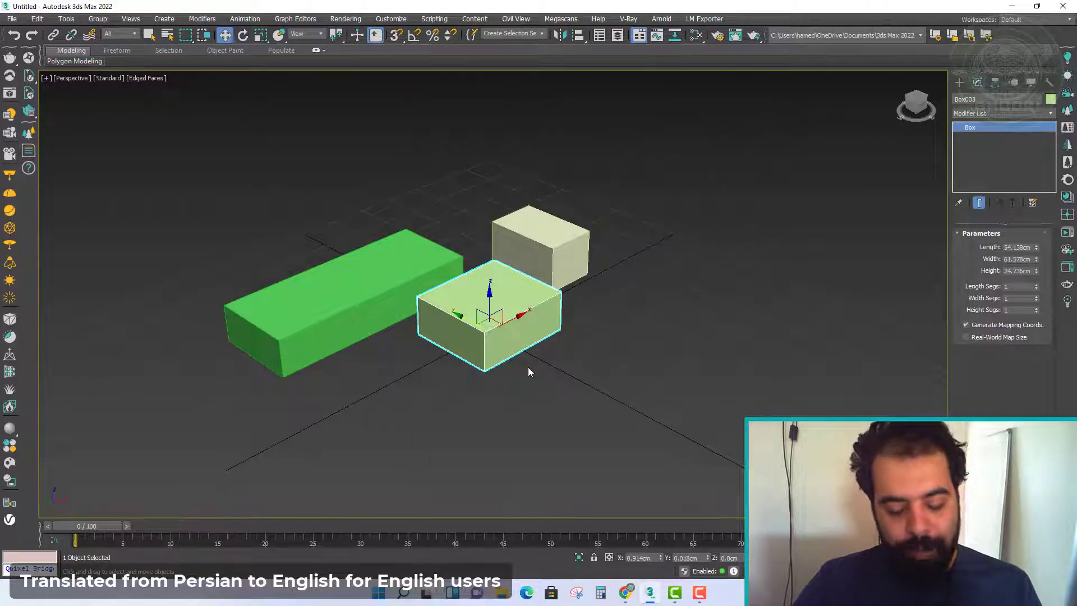
Step: Convert the selected front box to an Editable Poly
click(960, 85)
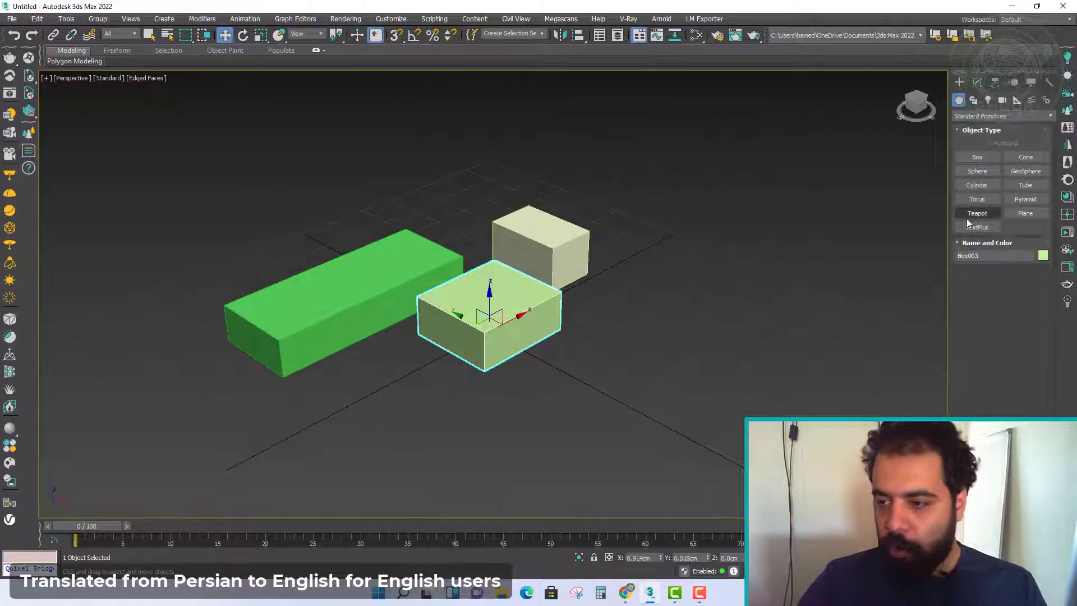
right_click(520, 308)
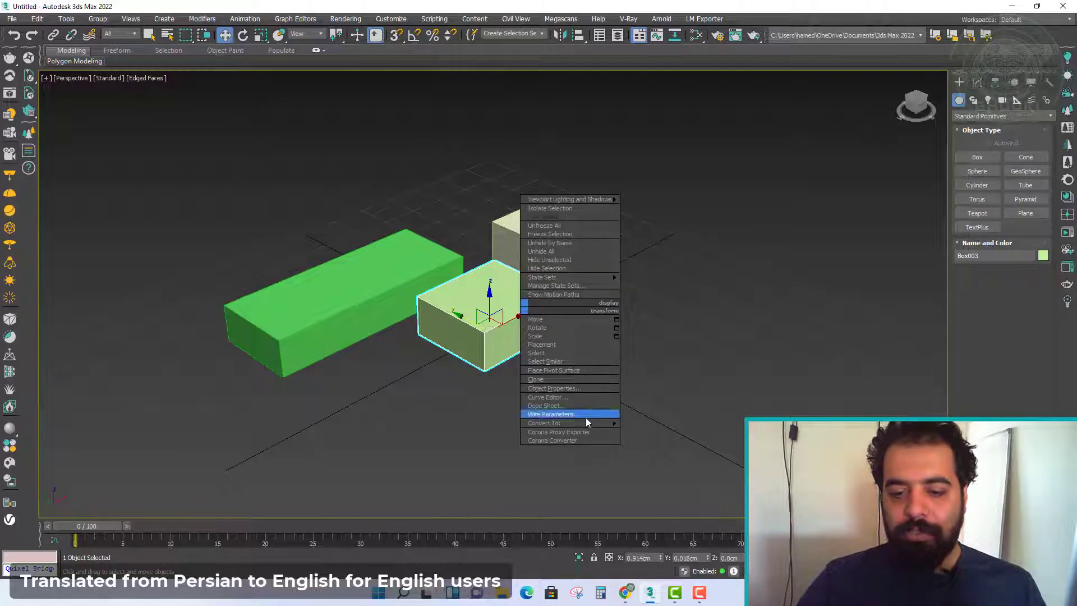
mouse_move(586, 422)
click(977, 83)
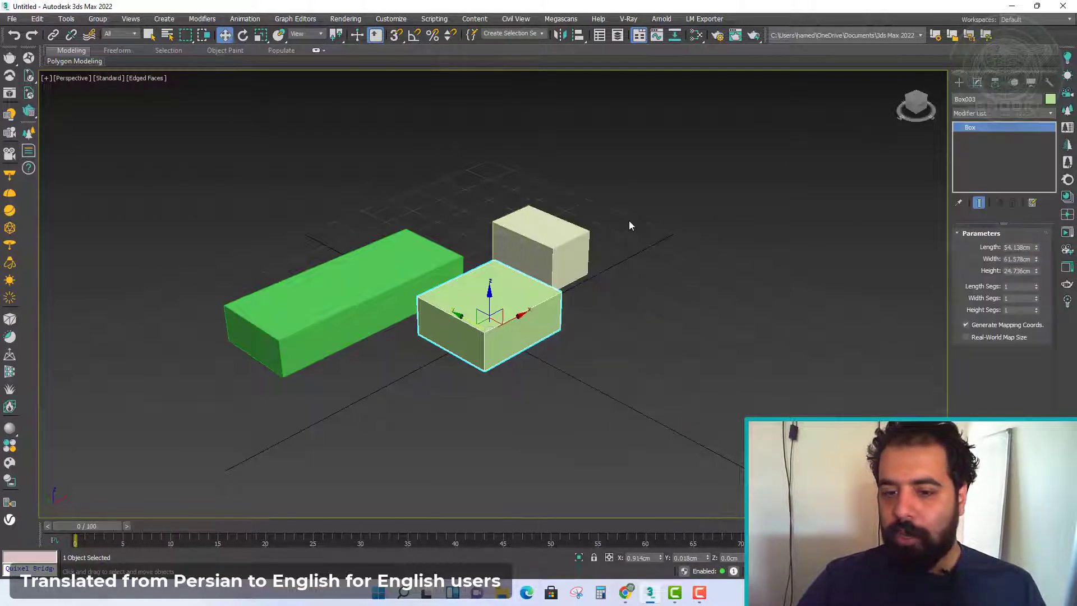
right_click(489, 292)
mouse_move(566, 408)
click(629, 416)
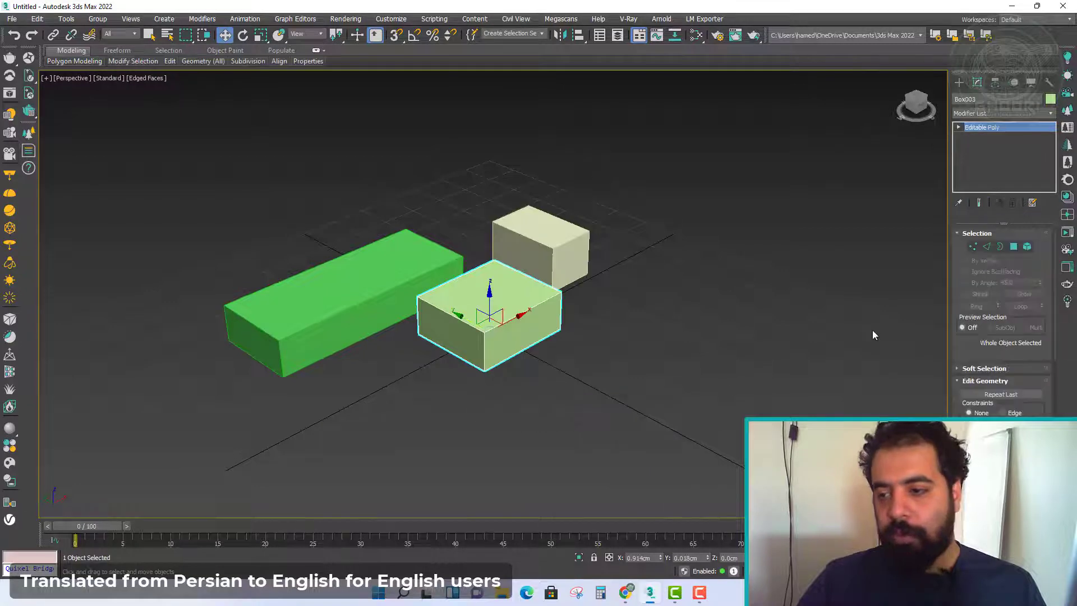
Step: Inset the box's top polygon by scaling a smaller copy inward and extrude it upward into a tower
click(493, 278)
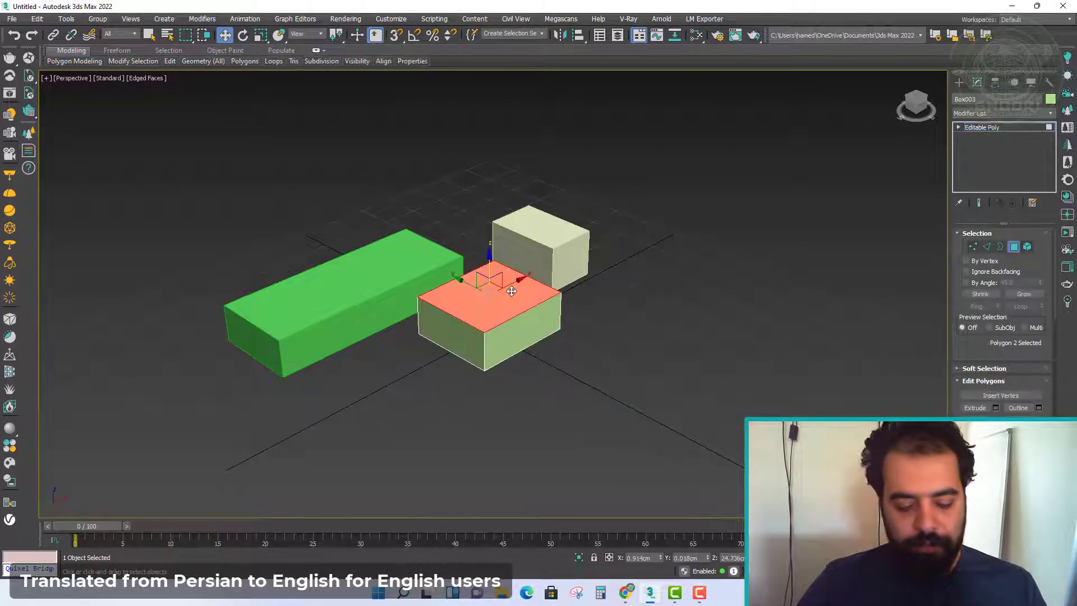
key(r)
drag(493, 314, 494, 345)
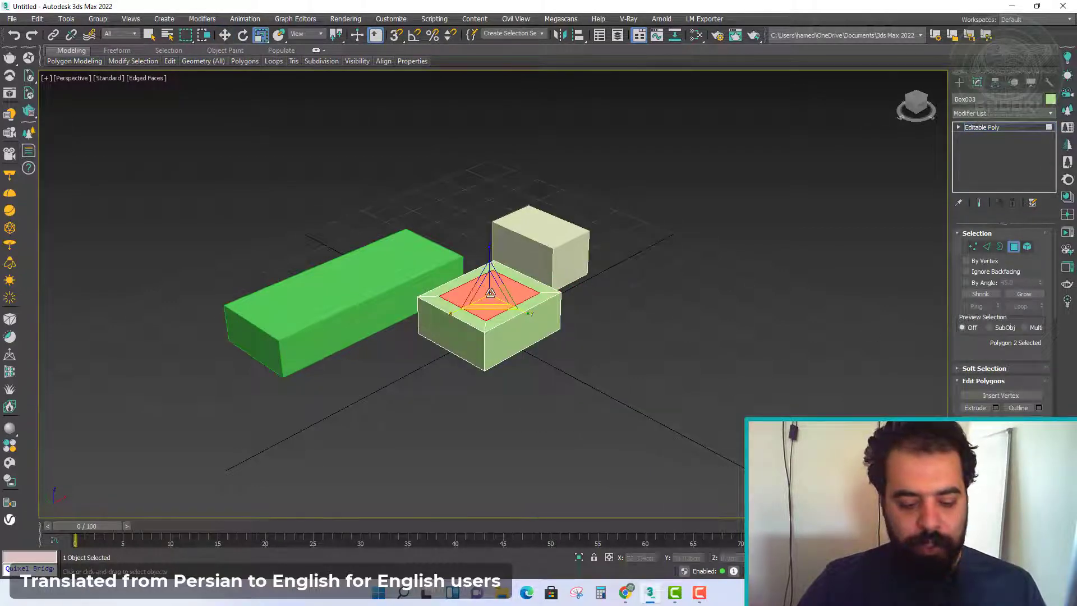
key(w)
drag(489, 257, 484, 175)
middle_drag(489, 192, 472, 254)
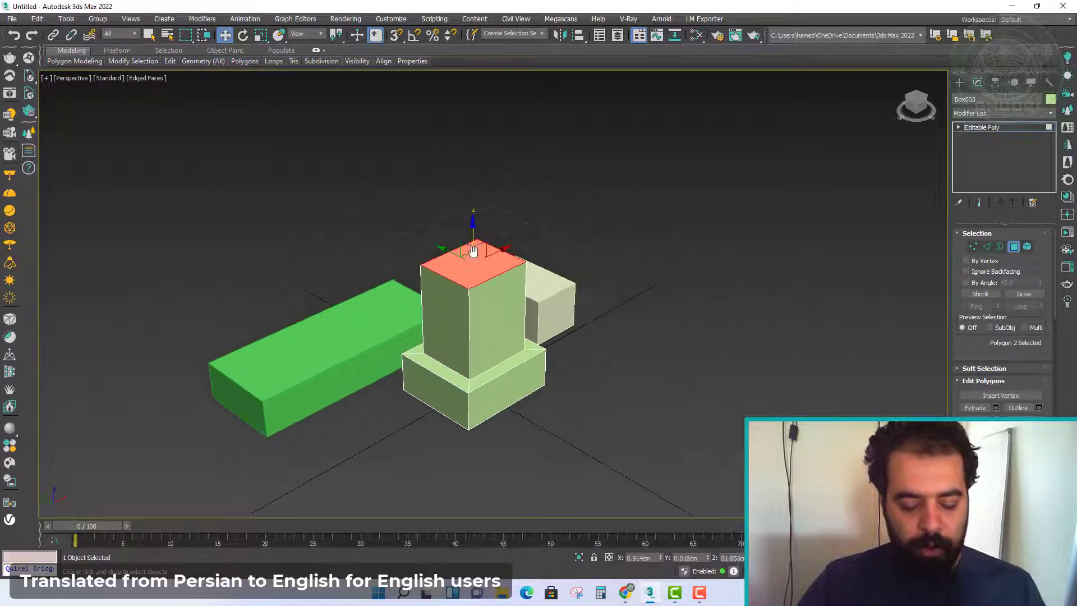
Step: Inset the tower's top polygon and push it down to hollow the tower, then finish polygon editing
key(r)
drag(478, 273, 474, 263)
key(w)
middle_drag(498, 293, 499, 318)
scroll(506, 330, up, 3)
click(1013, 248)
Step: Apply a TurboSmooth modifier to the hollowed tower
click(1001, 113)
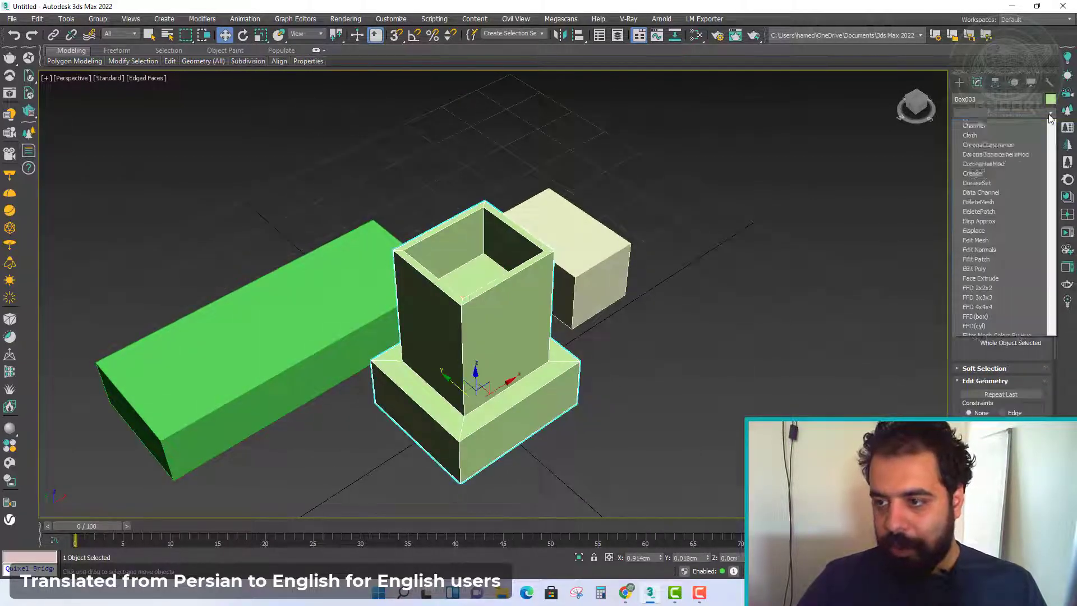
scroll(1039, 381, down, 10)
scroll(1038, 382, down, 2)
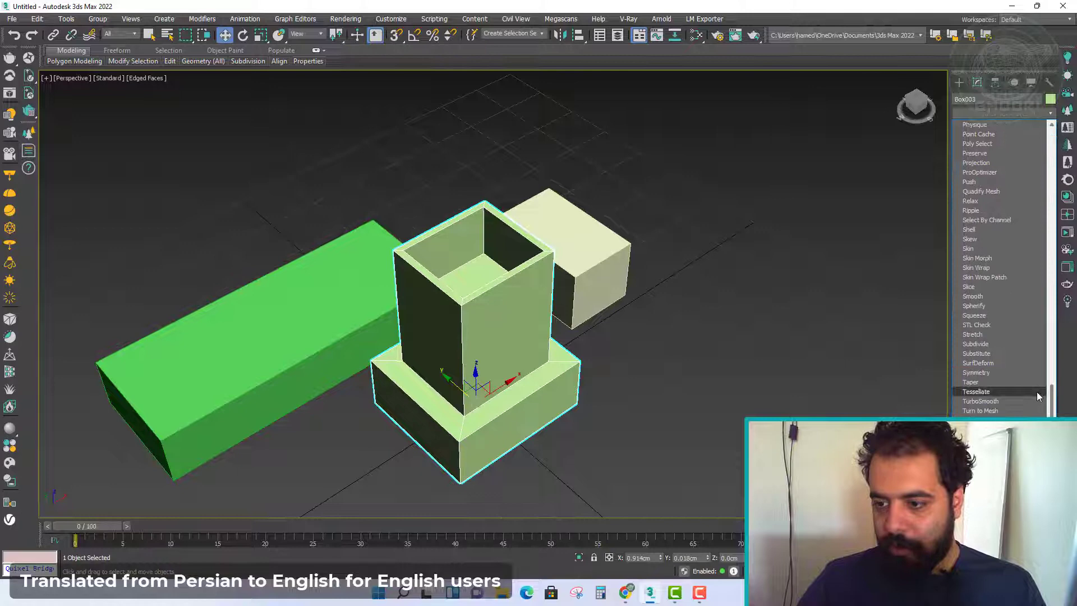
click(1008, 401)
Step: Set the TurboSmooth iterations to 3 and turn off the edged faces display
click(1038, 250)
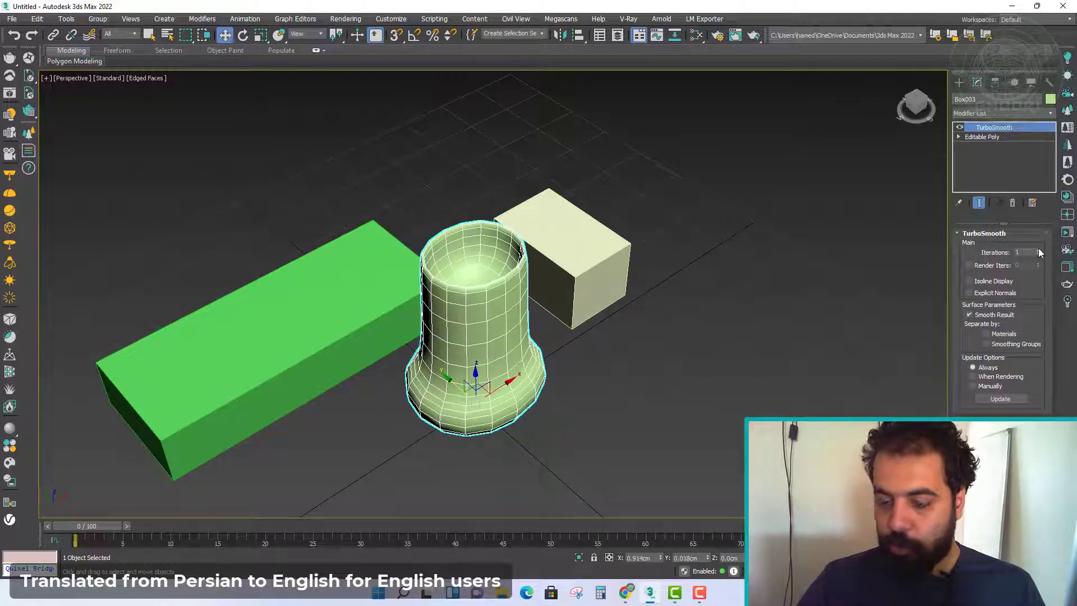
click(580, 405)
key(F4)
middle_drag(579, 401, 606, 402)
alt+middle_drag(606, 402, 605, 384)
click(538, 359)
click(1038, 250)
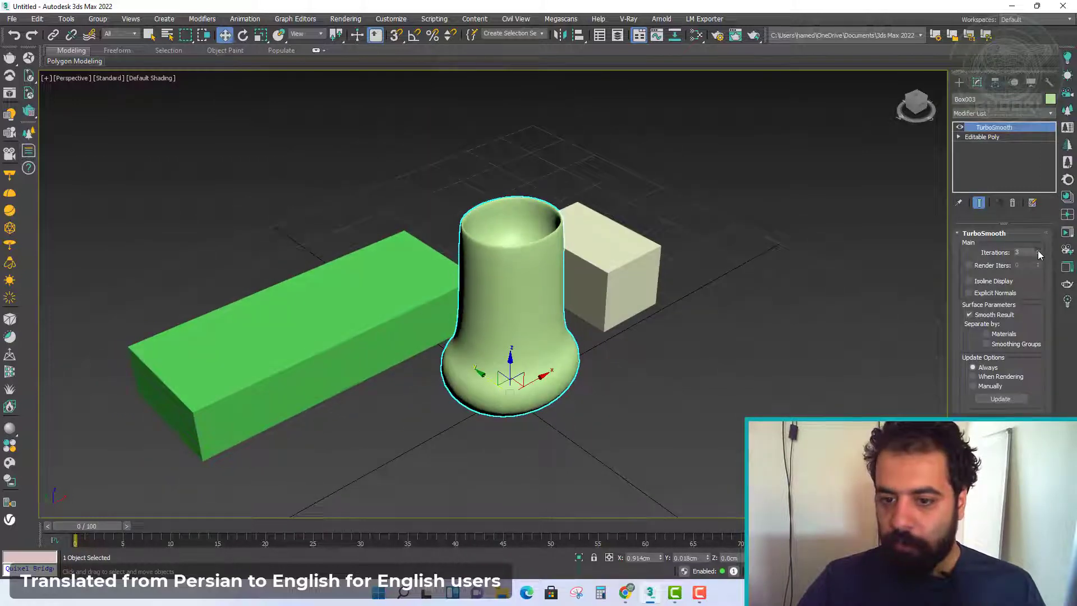
click(678, 412)
alt+middle_drag(677, 412, 555, 481)
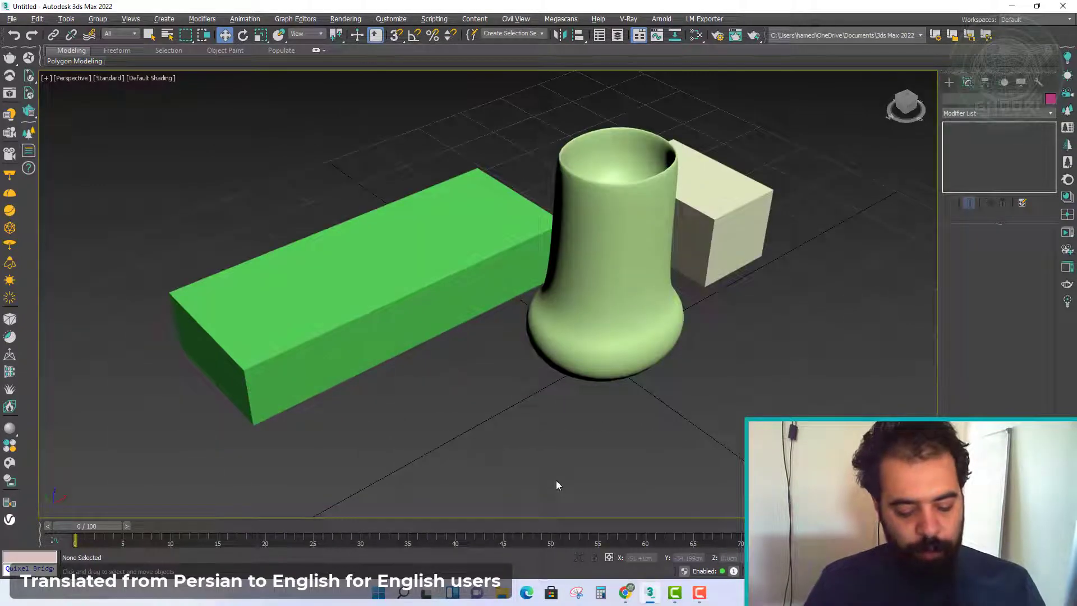
Step: Undo the TurboSmooth iteration changes, the modifier itself and the hollowing of the tower
key(ctrl+z)
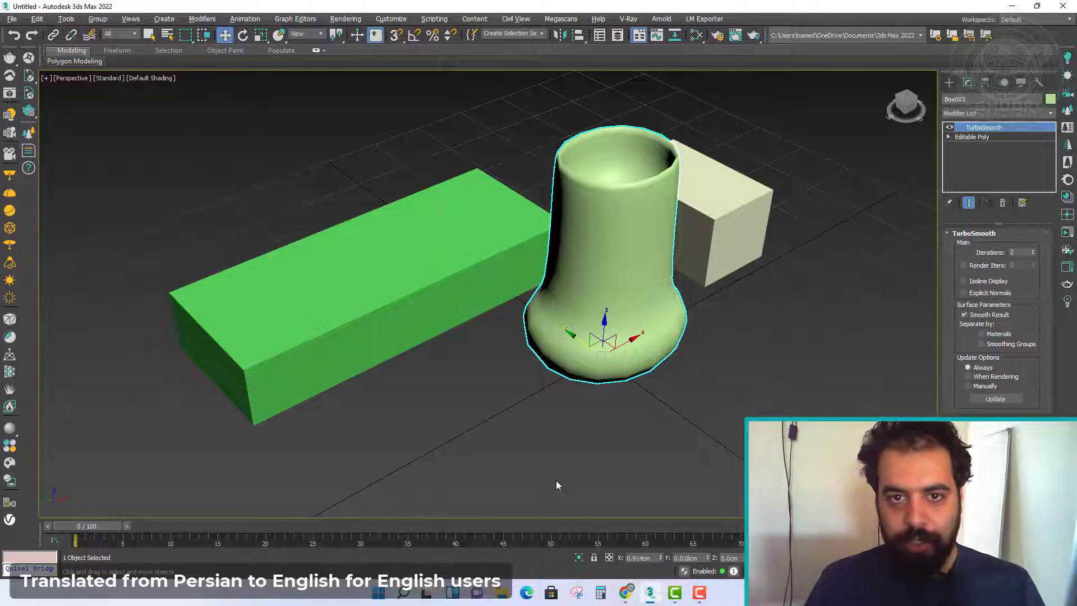
click(556, 481)
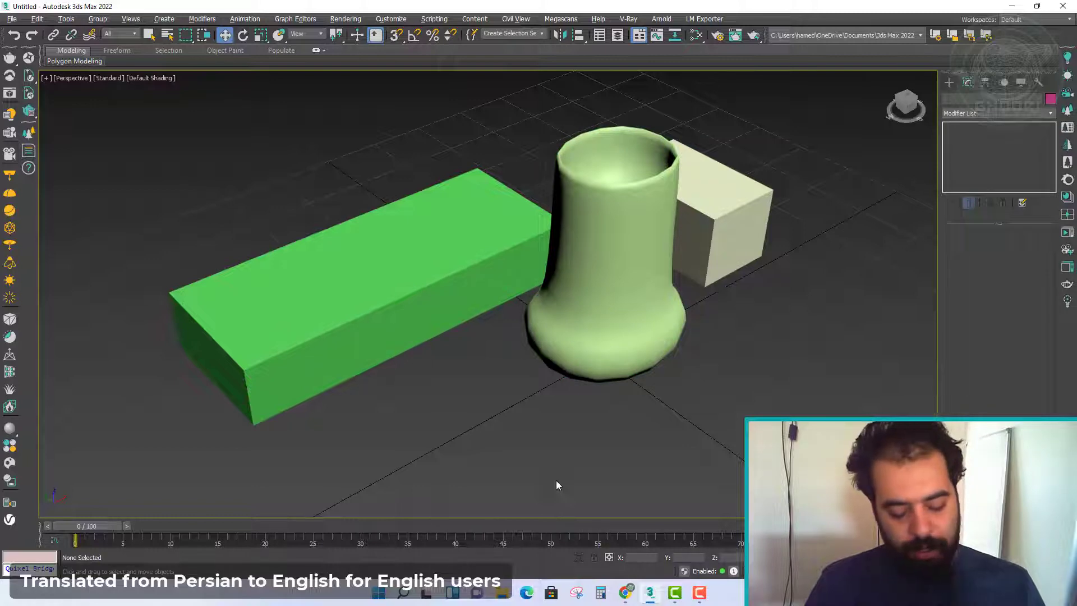
key(ctrl+z)
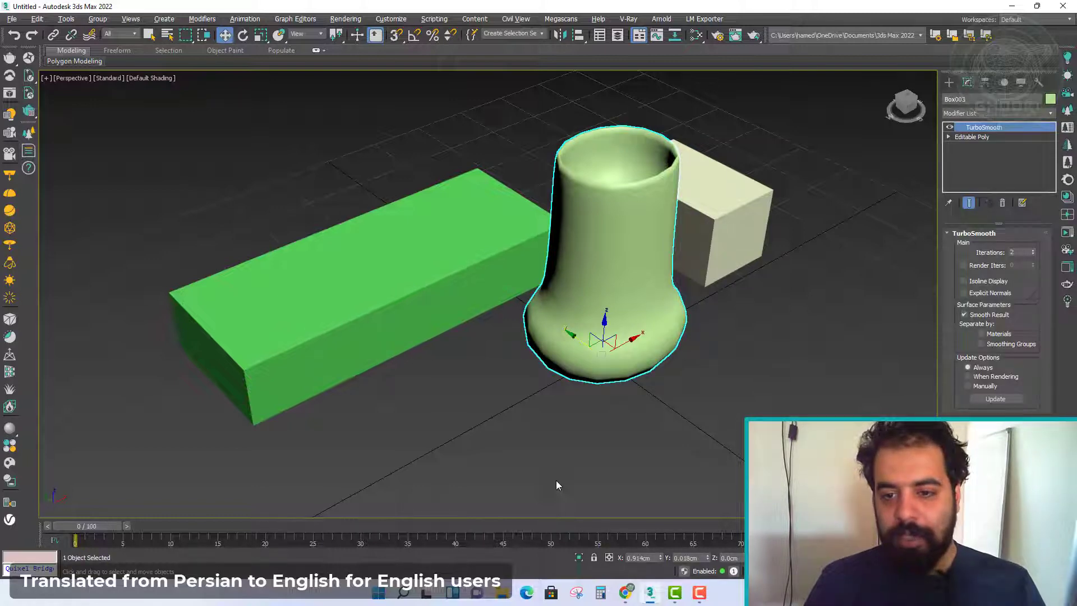
key(ctrl+z)
key(ctrl+z)
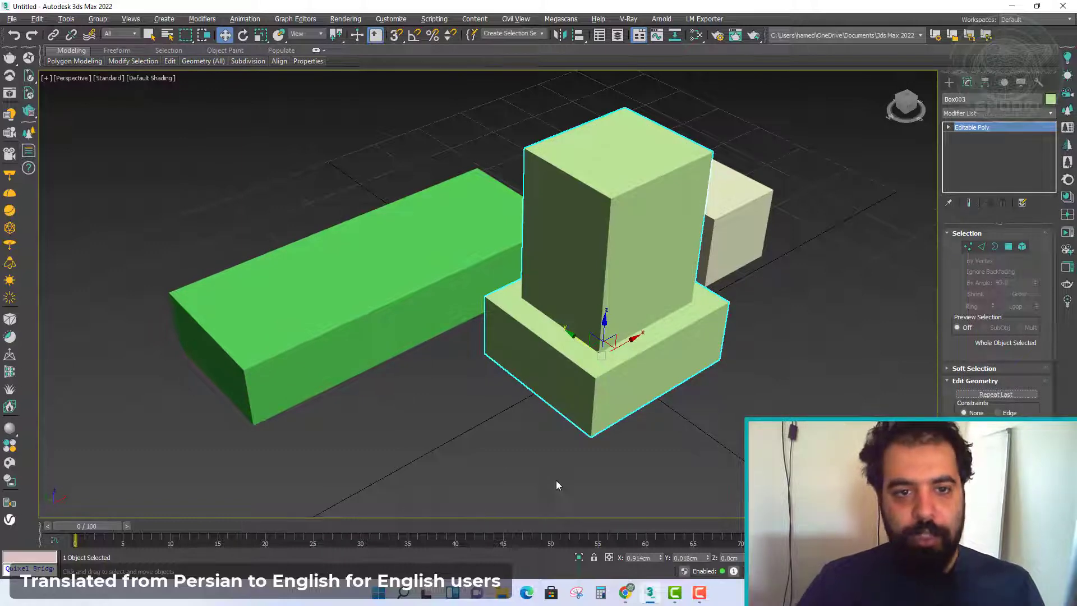
Step: Review the Scene Undo levels in the preferences again, close them and inspect the tower
click(391, 18)
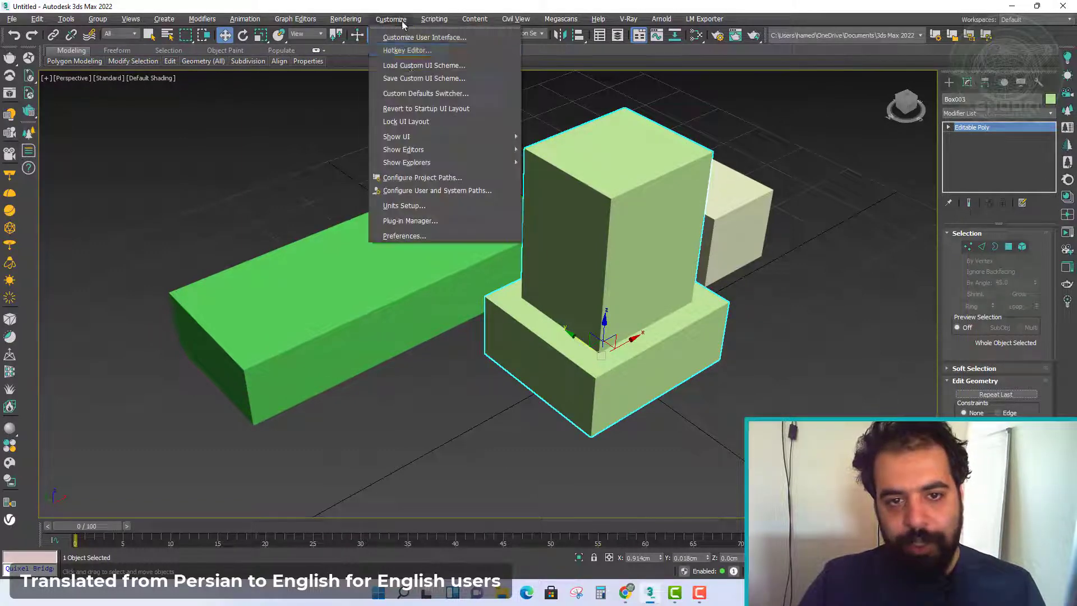
click(440, 221)
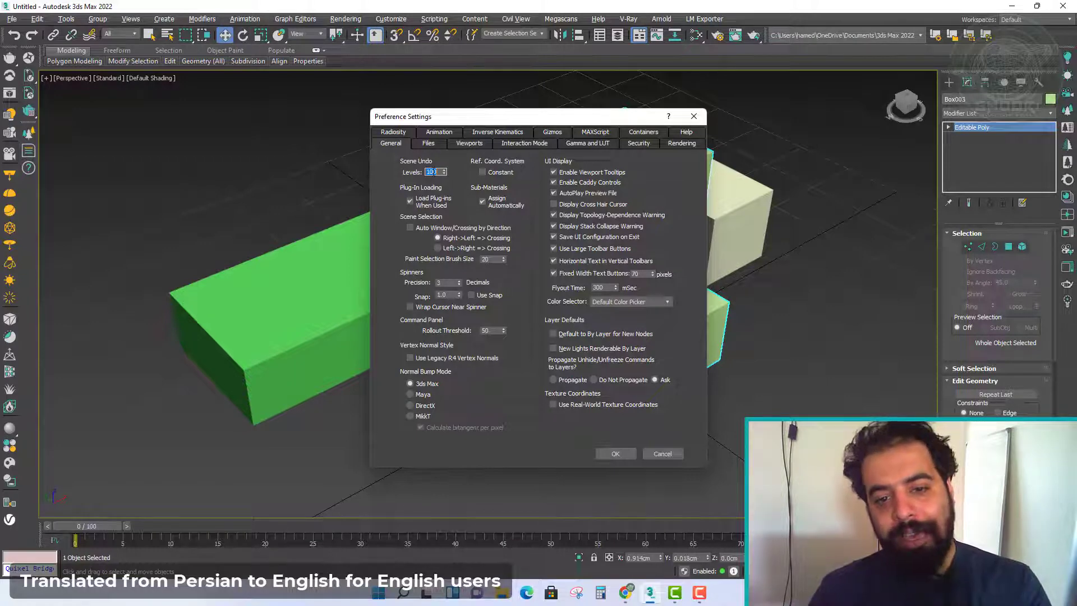
click(694, 116)
alt+middle_drag(664, 314, 583, 343)
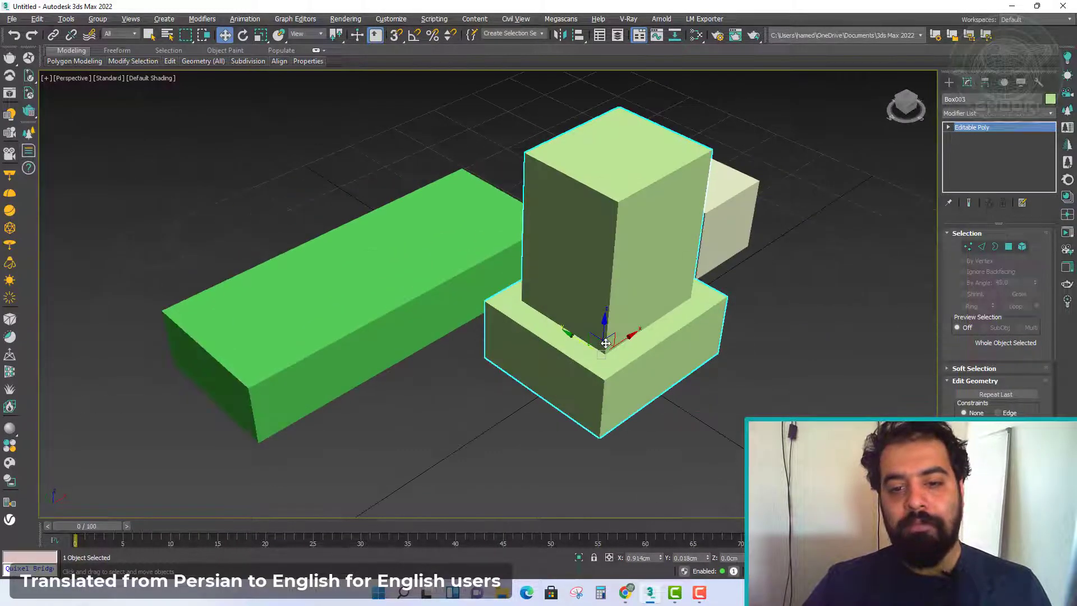
alt+middle_drag(567, 381, 567, 373)
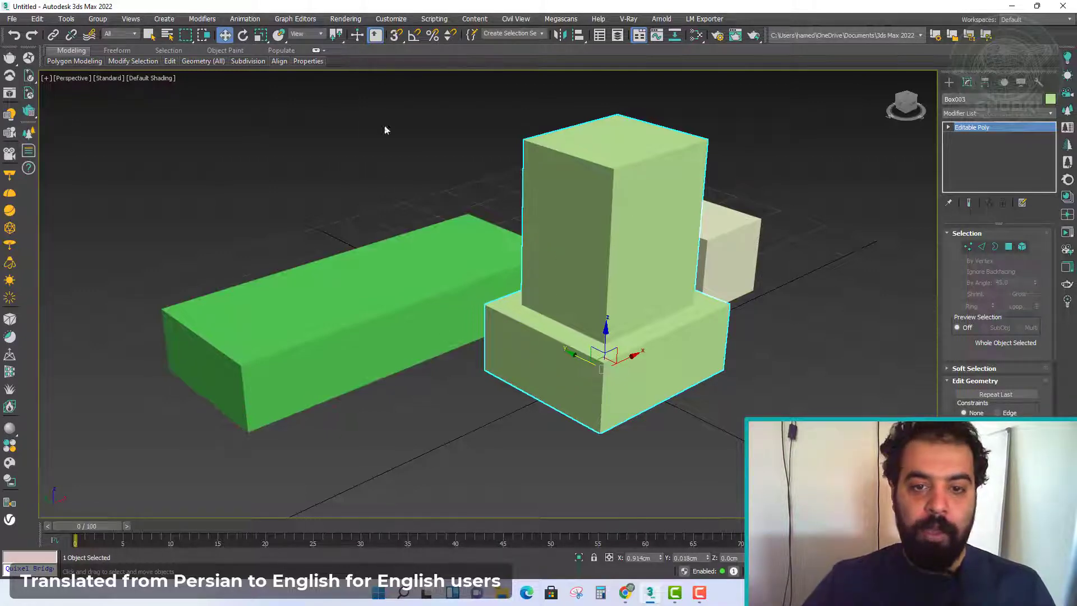
Step: Check the Scene Undo levels in the general preferences once more and close the preferences
click(391, 19)
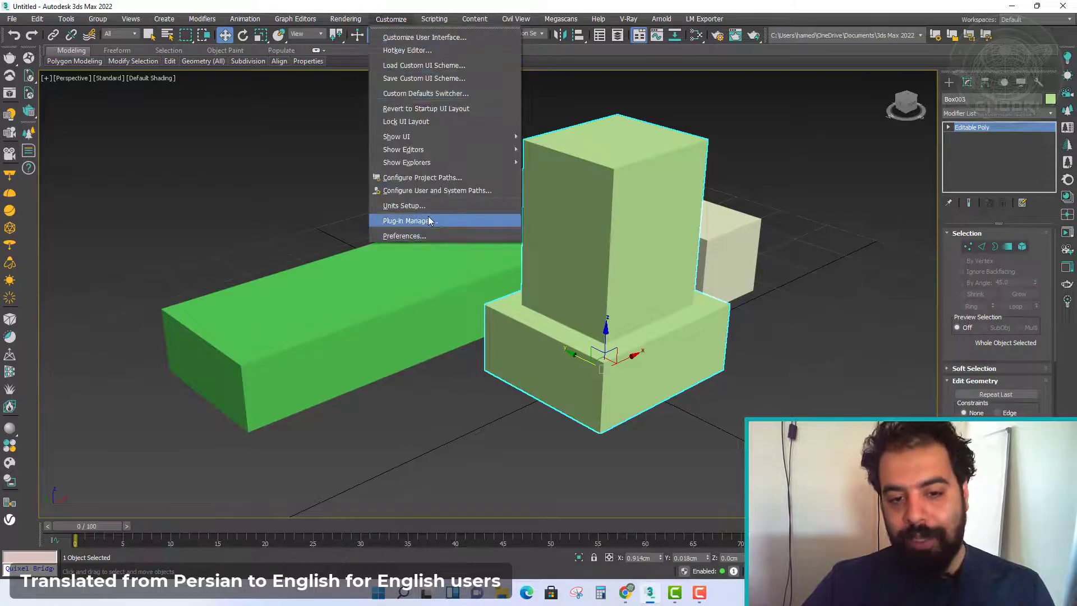
click(431, 236)
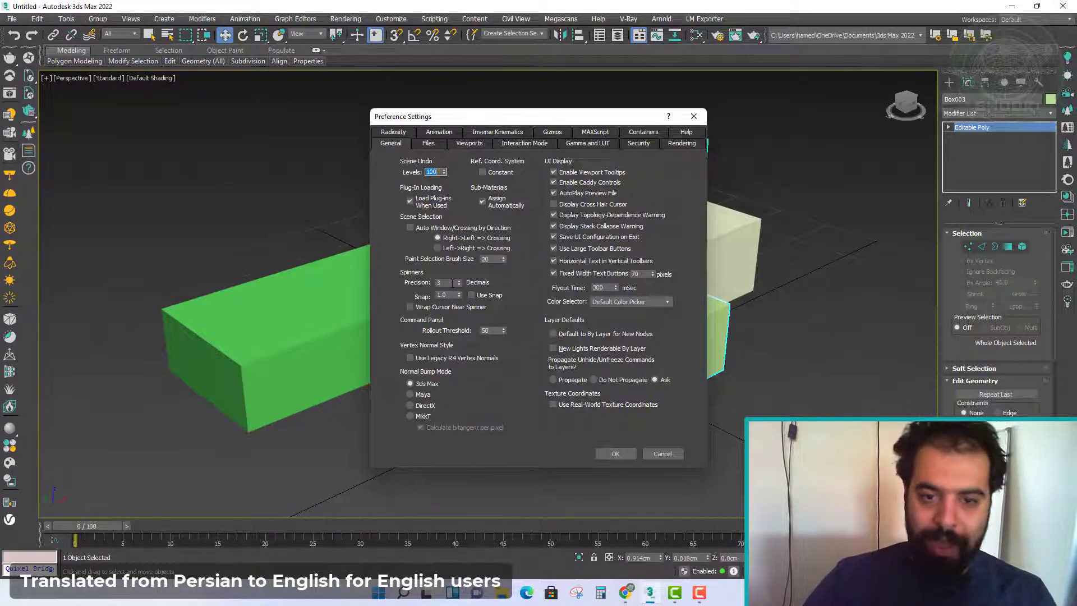
click(694, 116)
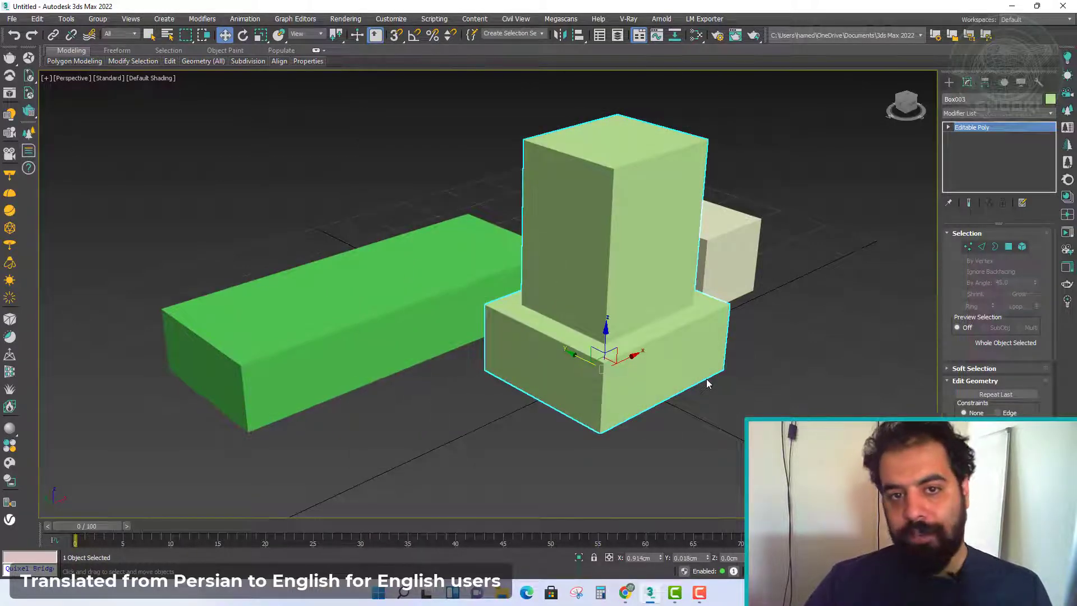
Step: Redo the hollowing of the tower and the TurboSmooth modifier applied to it
key(ctrl+y)
key(ctrl+y)
key(ctrl+y)
key(ctrl+y)
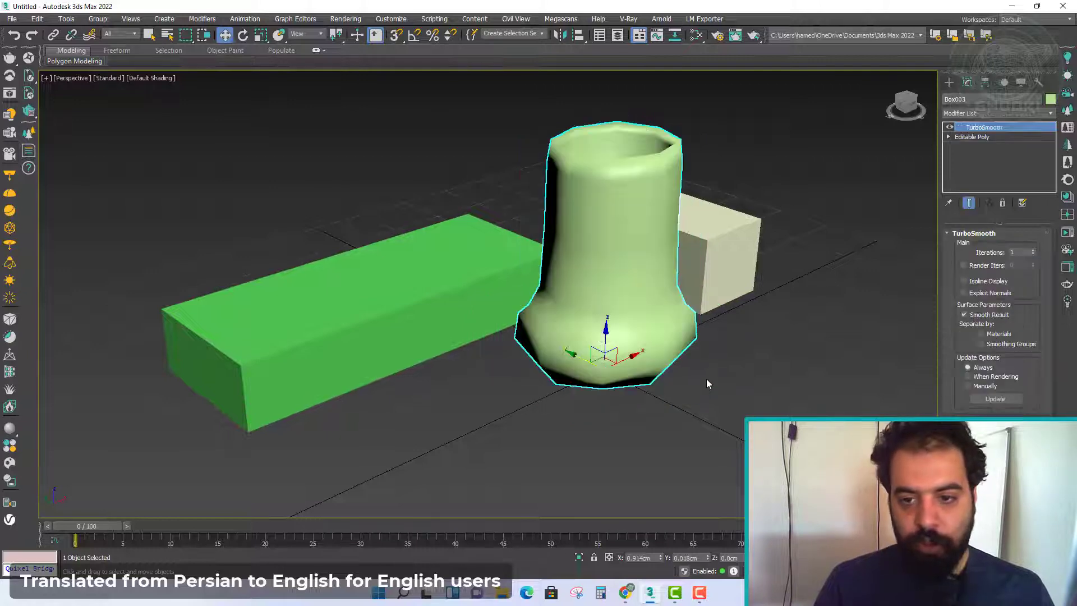
Step: Step back through the TurboSmooth changes by undoing them until the hollowed tower is unsmoothed
key(ctrl+z)
key(ctrl+z)
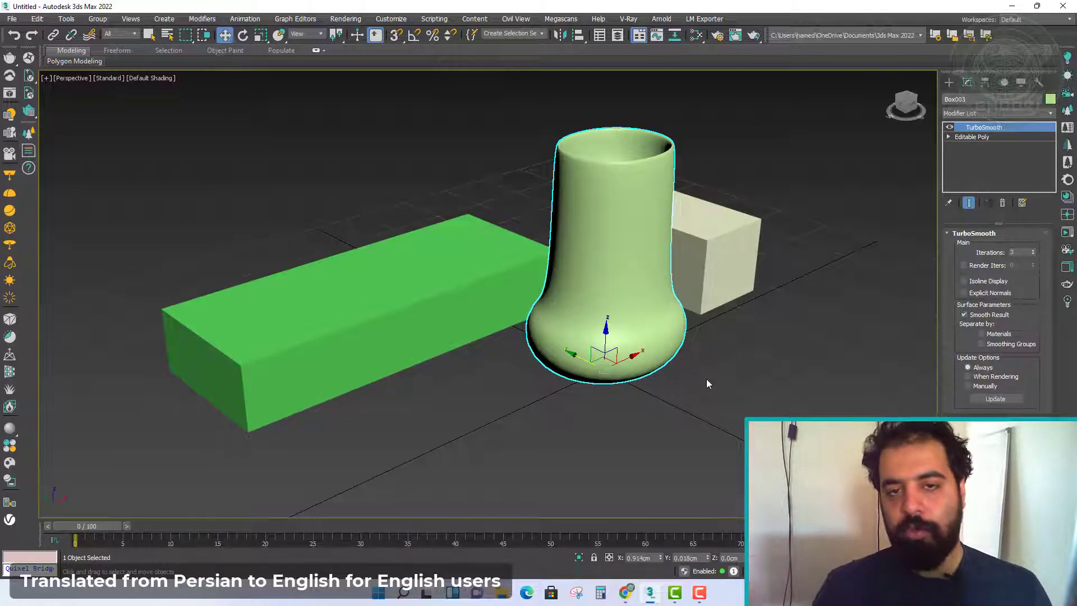
key(ctrl+z)
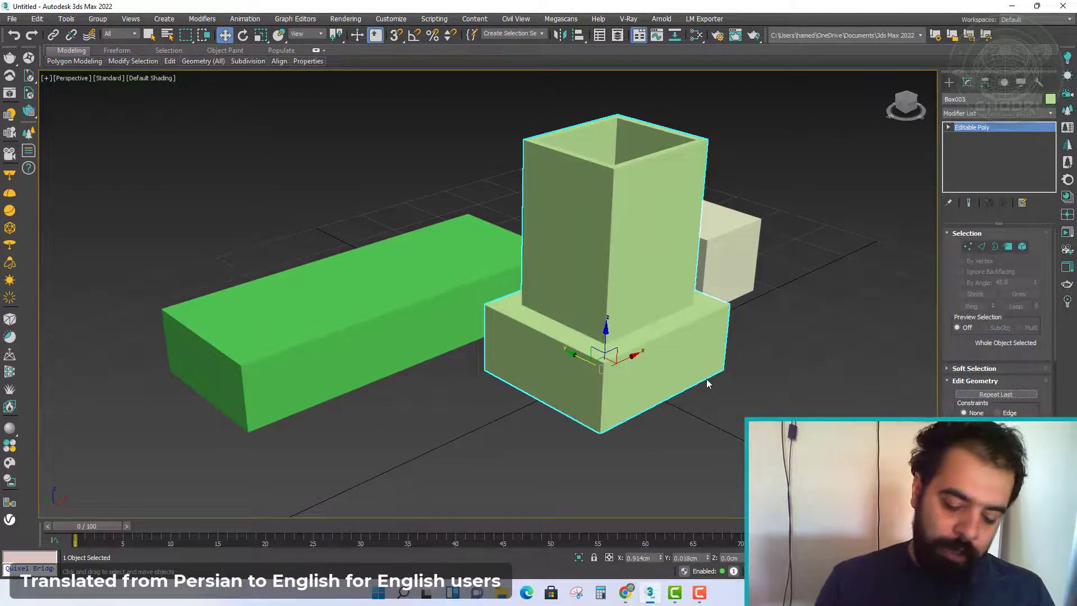
Step: Restore the TurboSmooth modifier on the hollowed tower, stepping through the history to 2 iterations
key(ctrl+y)
click(707, 383)
key(ctrl+z)
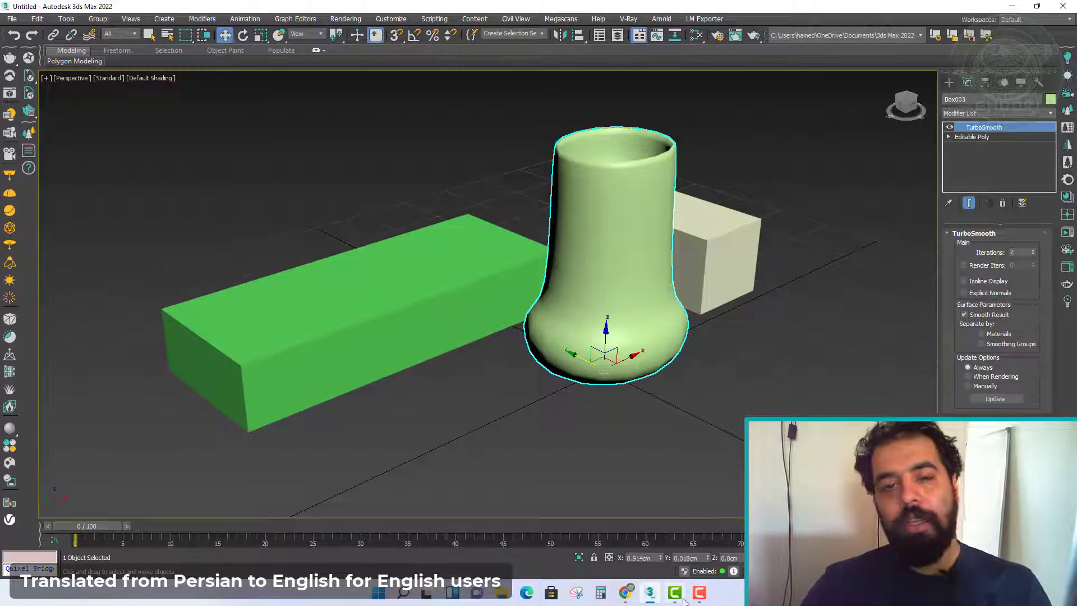
mouse_move(700, 593)
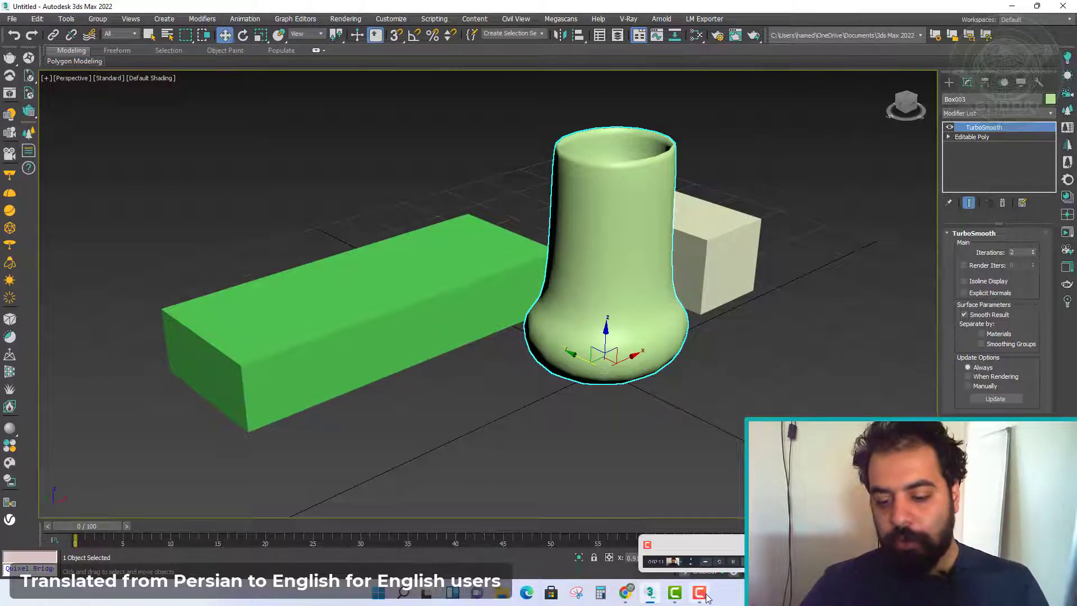